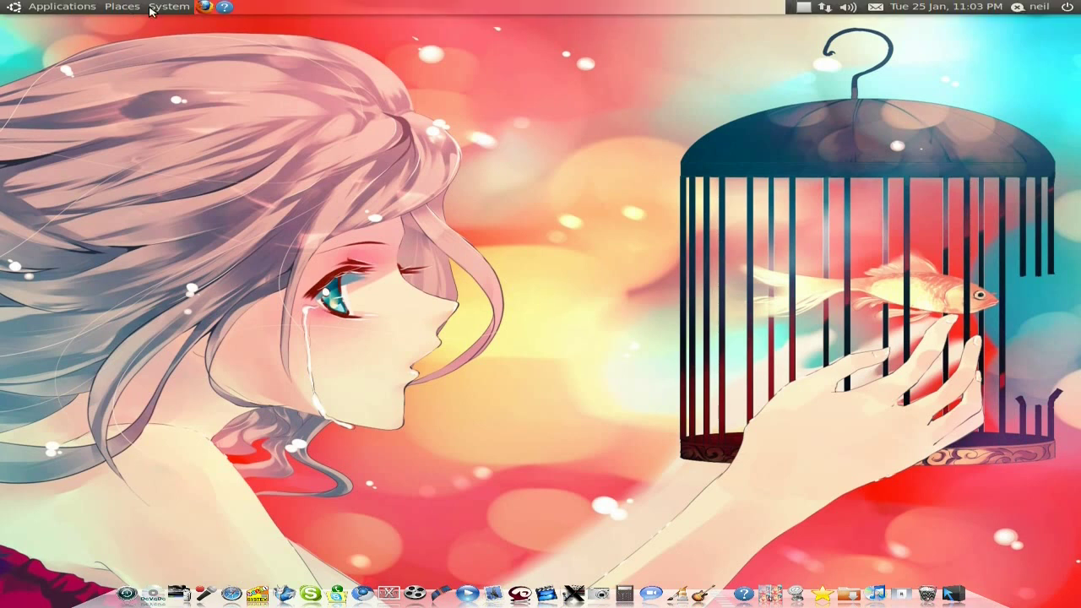
Step: Launch GParted from System > Administration, showing the /dev/sda (232.88 GiB) partitions
click(158, 10)
mouse_move(182, 38)
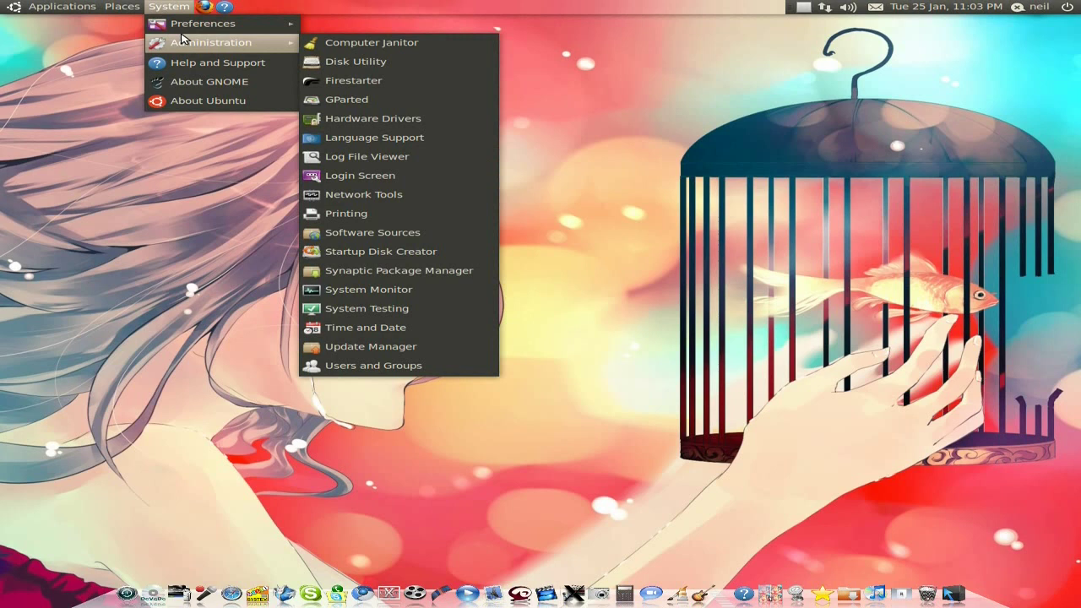
click(346, 104)
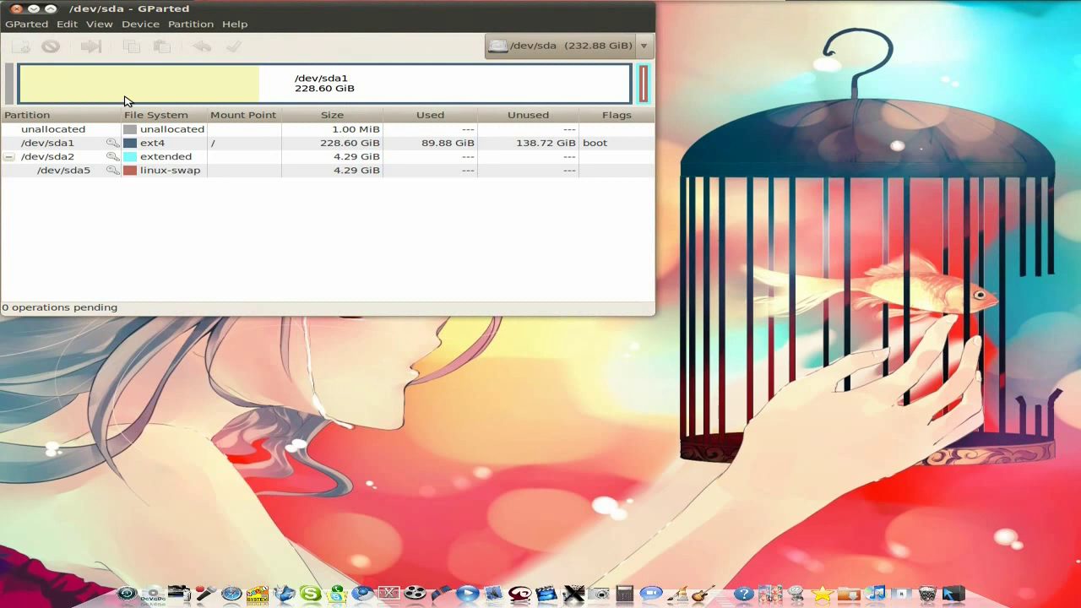
Step: Switch the device selector to /dev/sdf (3.72 GiB)
click(646, 47)
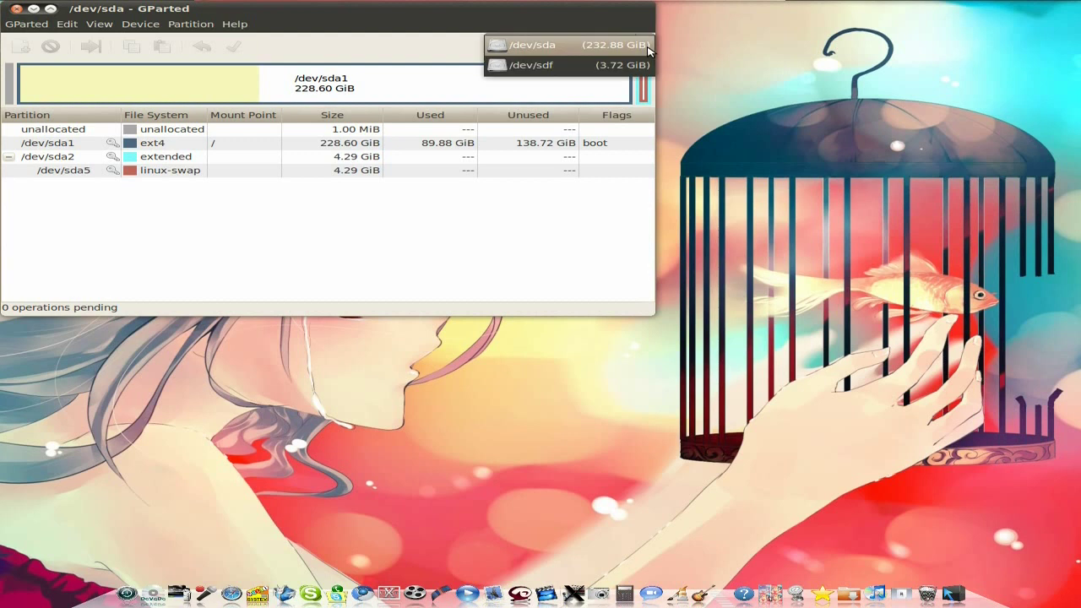
click(599, 66)
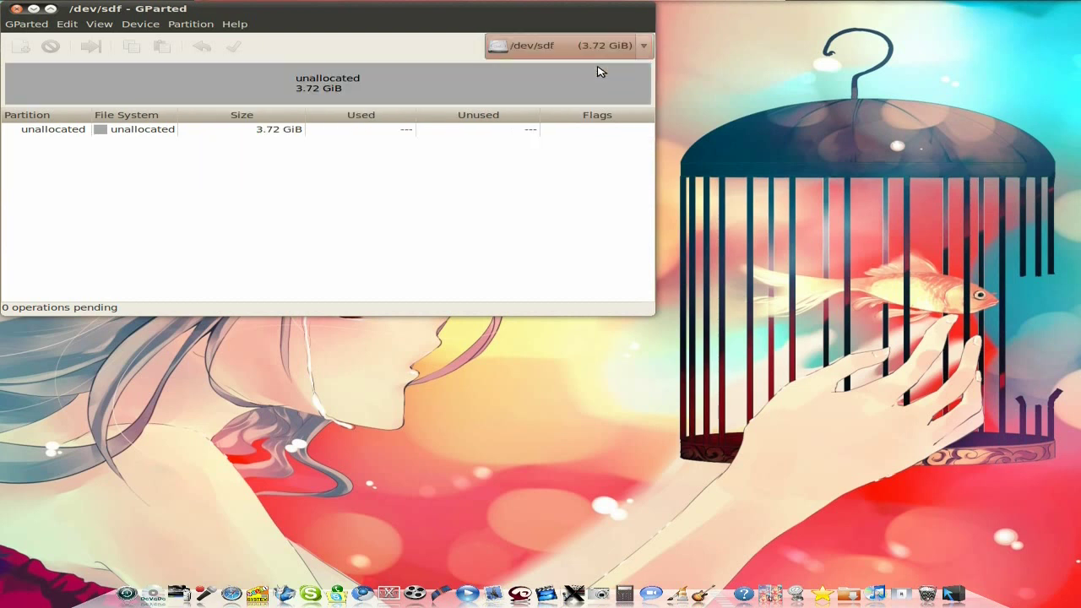
Step: Write a new default MS-DOS partition table to /dev/sdf, confirming the wipe
click(175, 132)
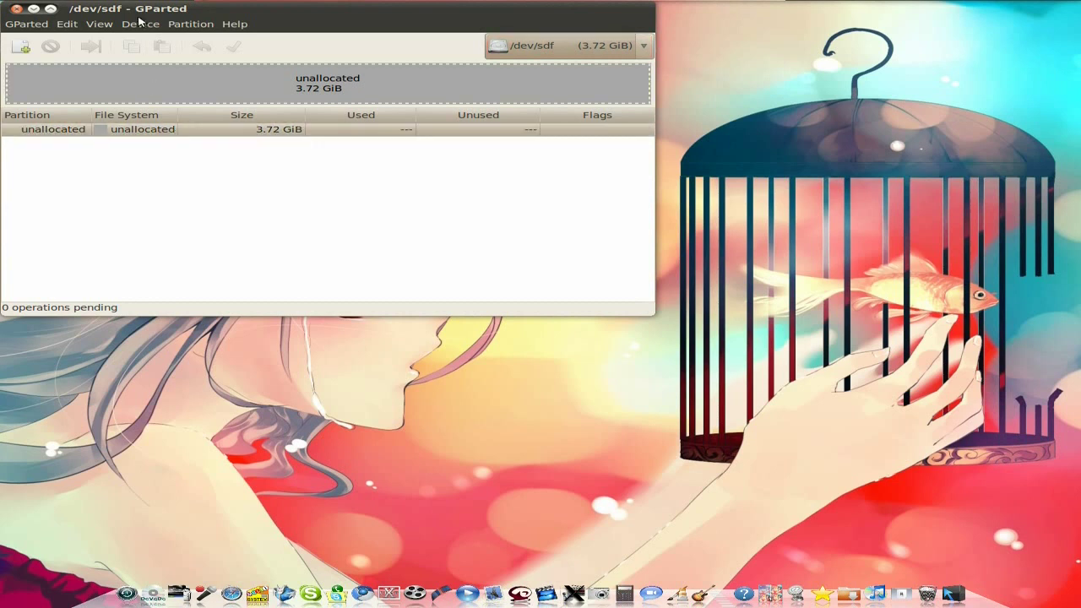
click(145, 28)
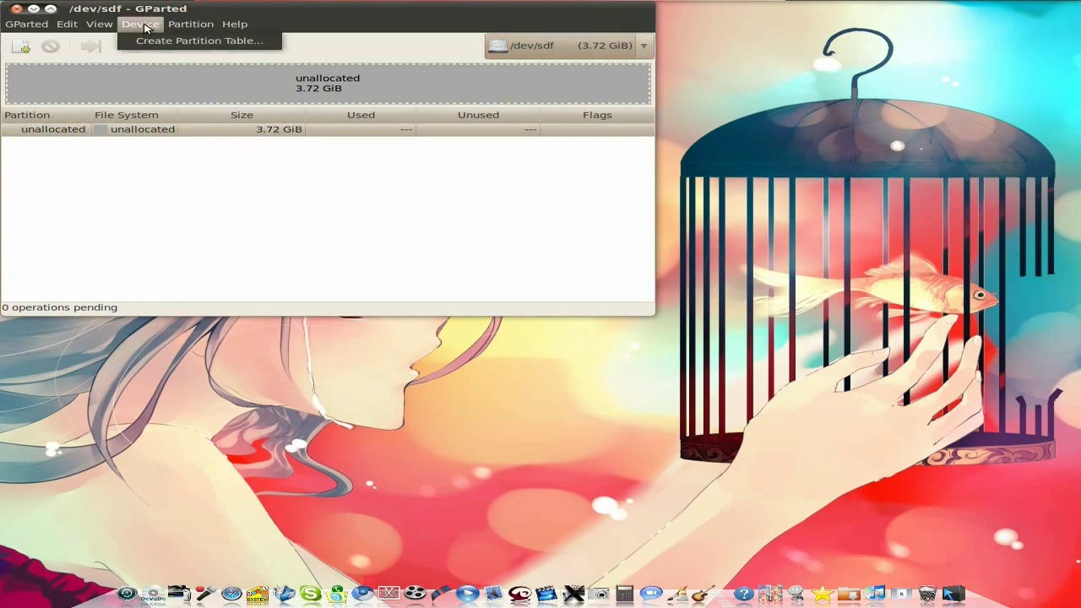
click(173, 41)
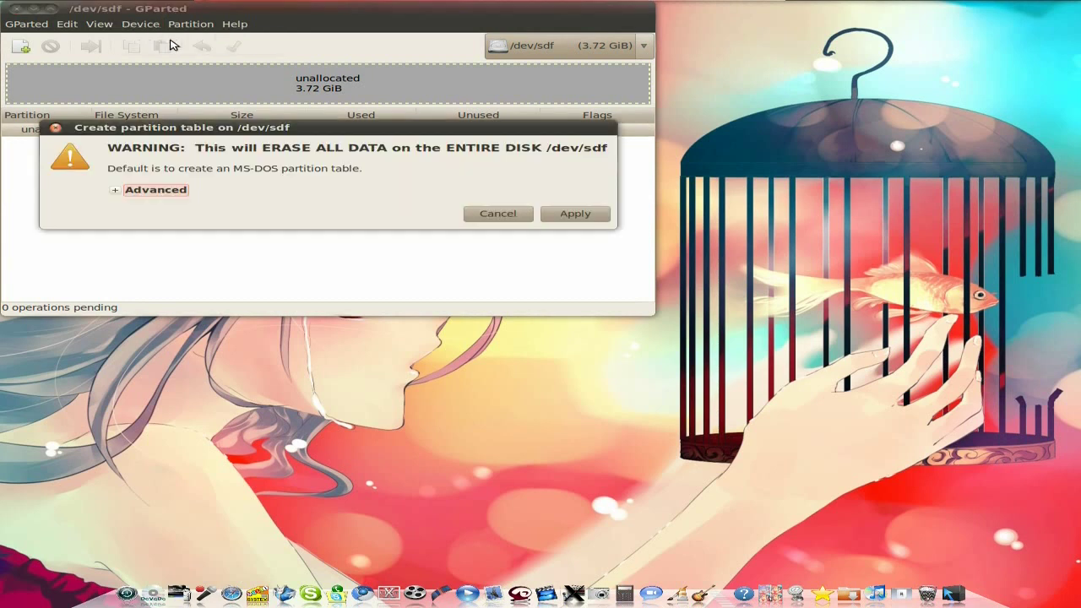
click(575, 213)
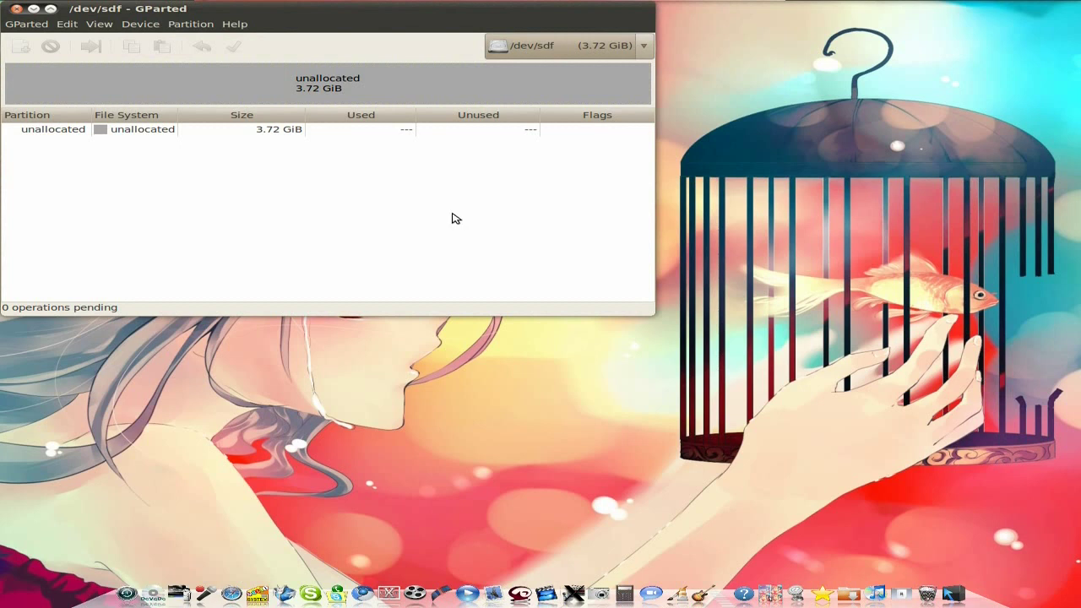
Step: Add a primary ext4 partition of about 976 MiB at the start of /dev/sdf
click(145, 132)
right_click(146, 132)
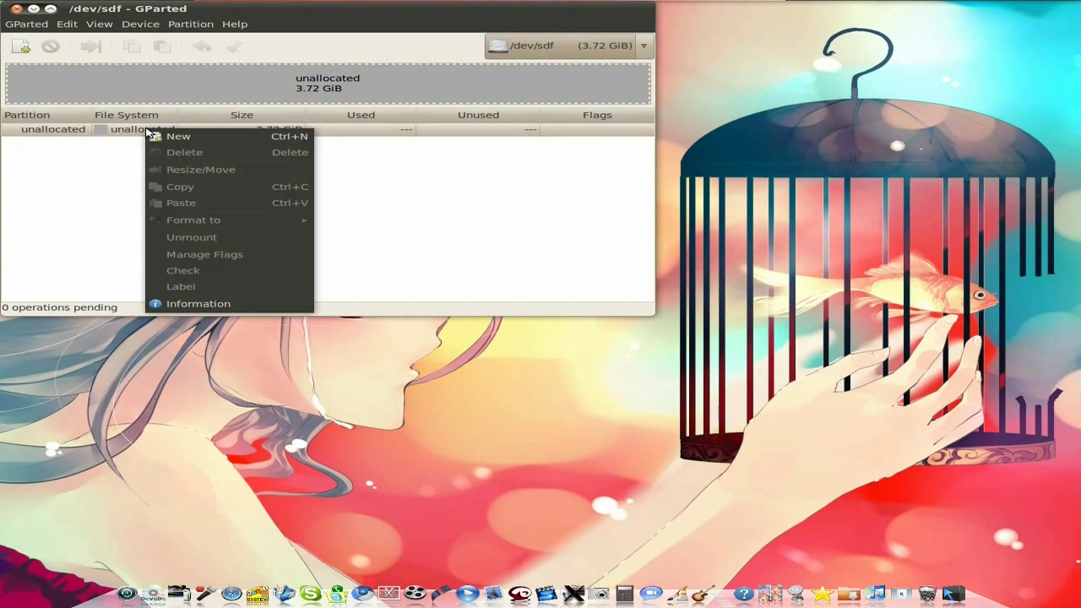
click(175, 136)
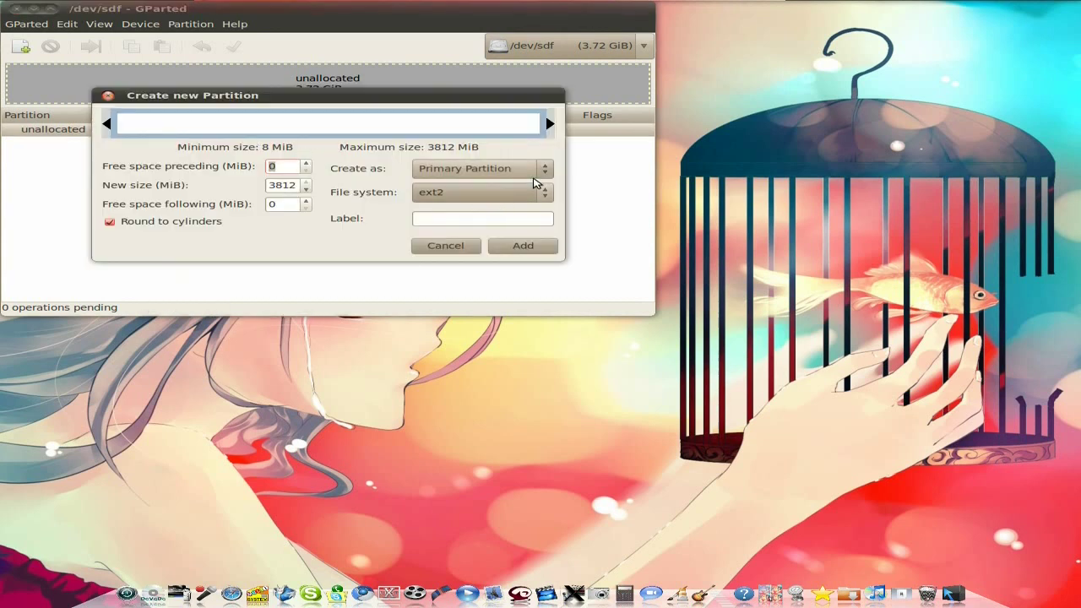
drag(545, 128, 232, 124)
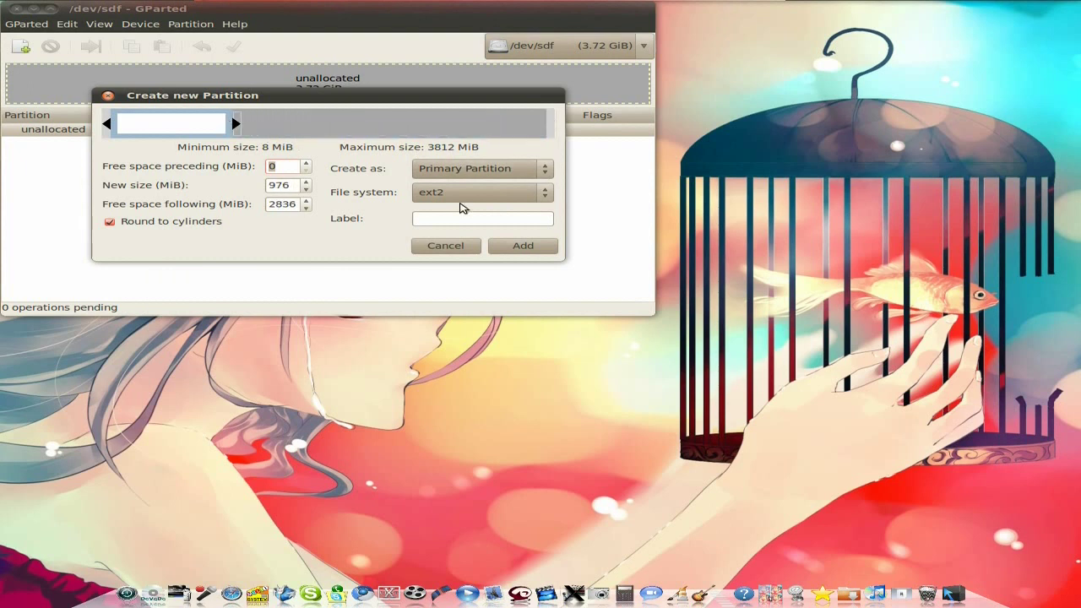
click(545, 196)
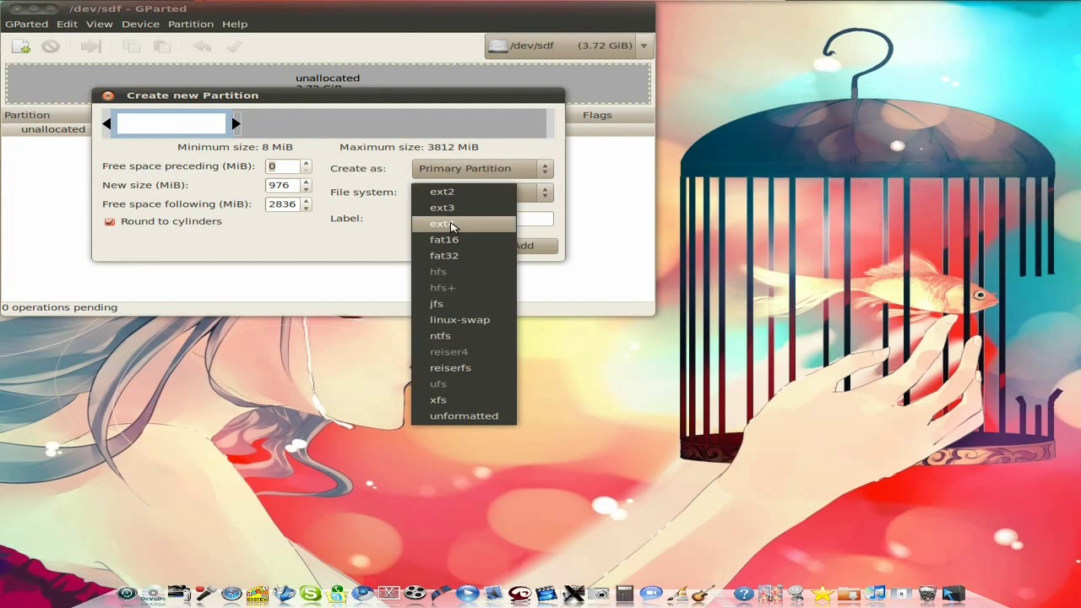
click(451, 223)
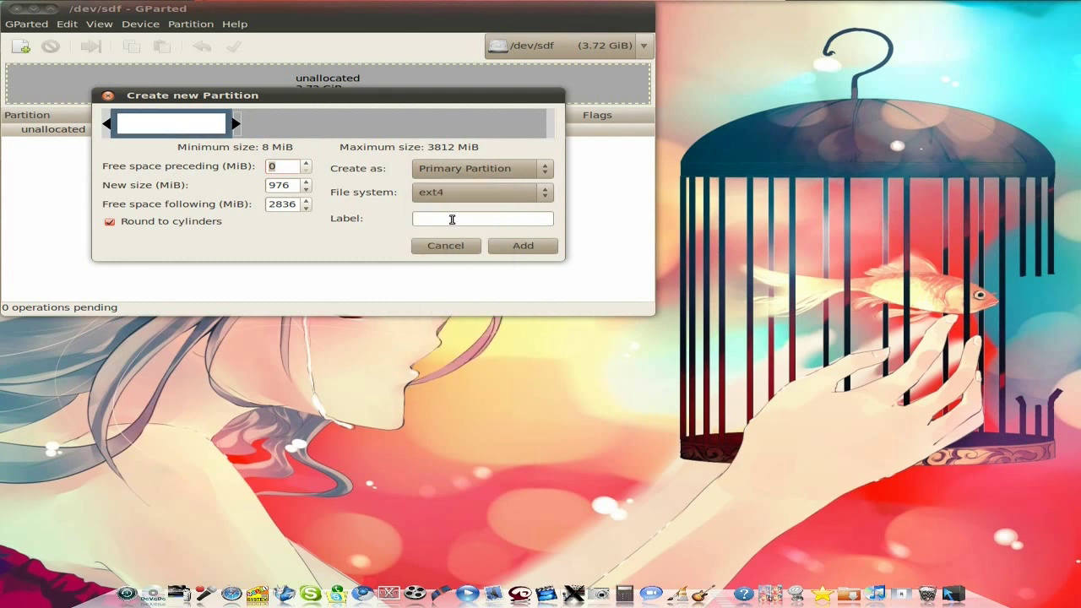
click(525, 246)
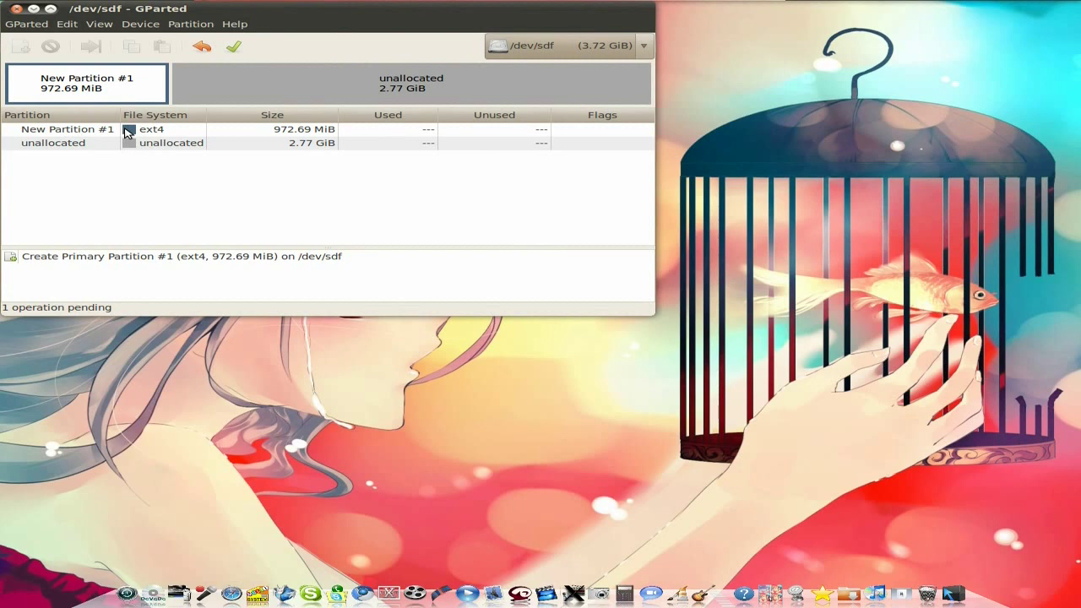
Step: Add an extended partition covering the remaining 2.77 GiB of /dev/sdf
right_click(163, 148)
click(205, 157)
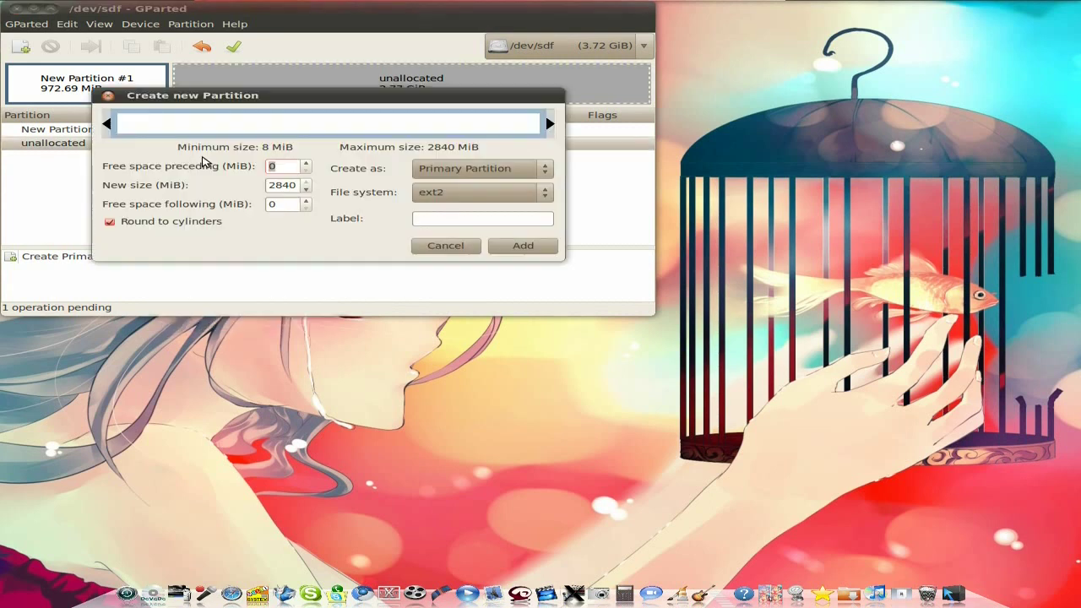
click(544, 172)
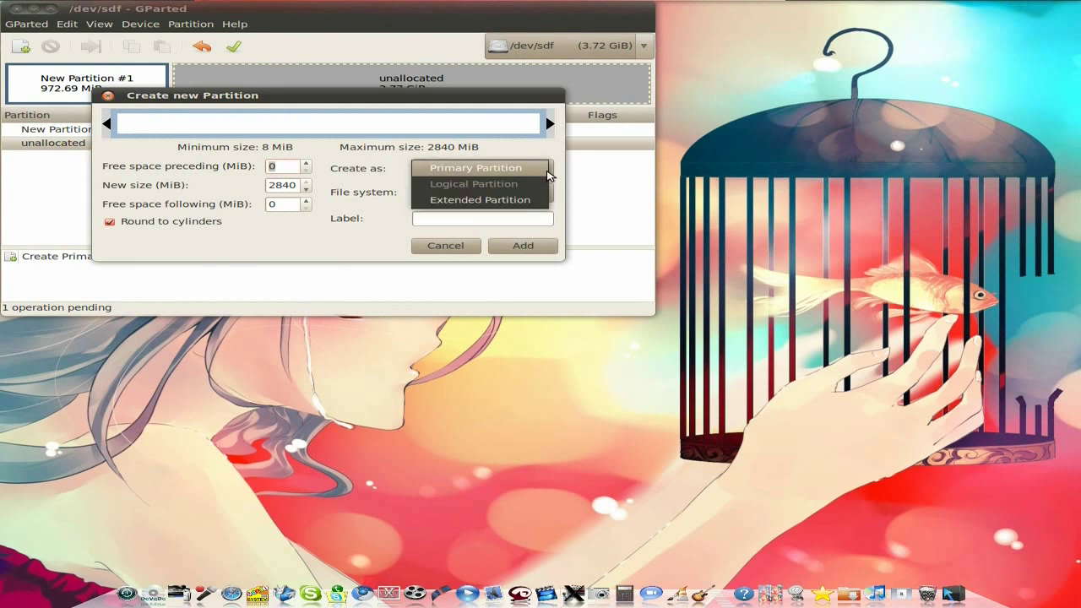
click(520, 201)
click(521, 247)
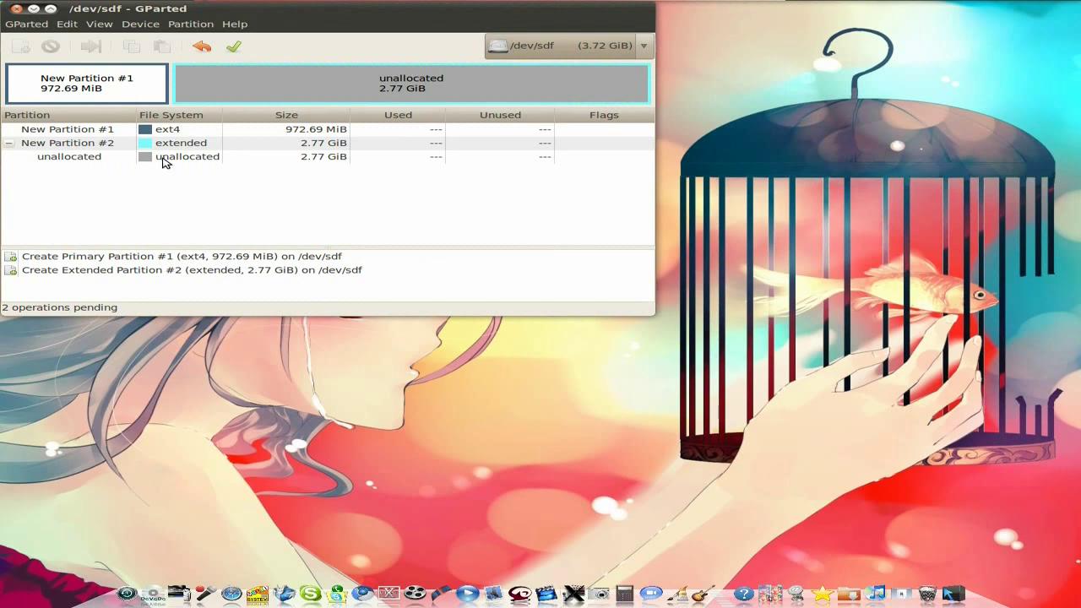
right_click(164, 162)
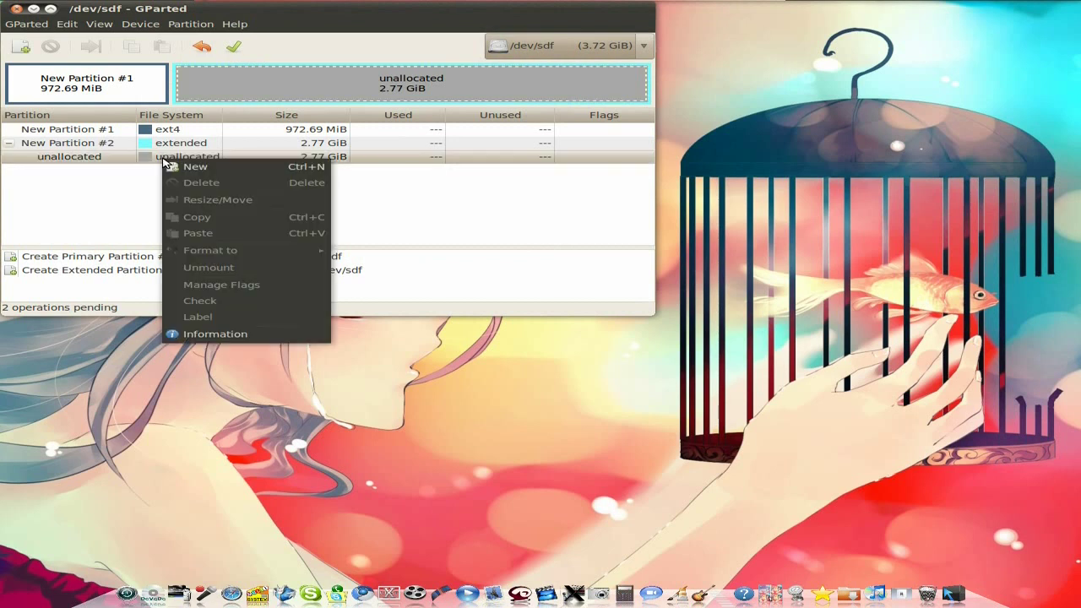
Step: Add a 1.09 GiB ntfs logical partition, leaving 1.69 GiB unallocated
click(186, 168)
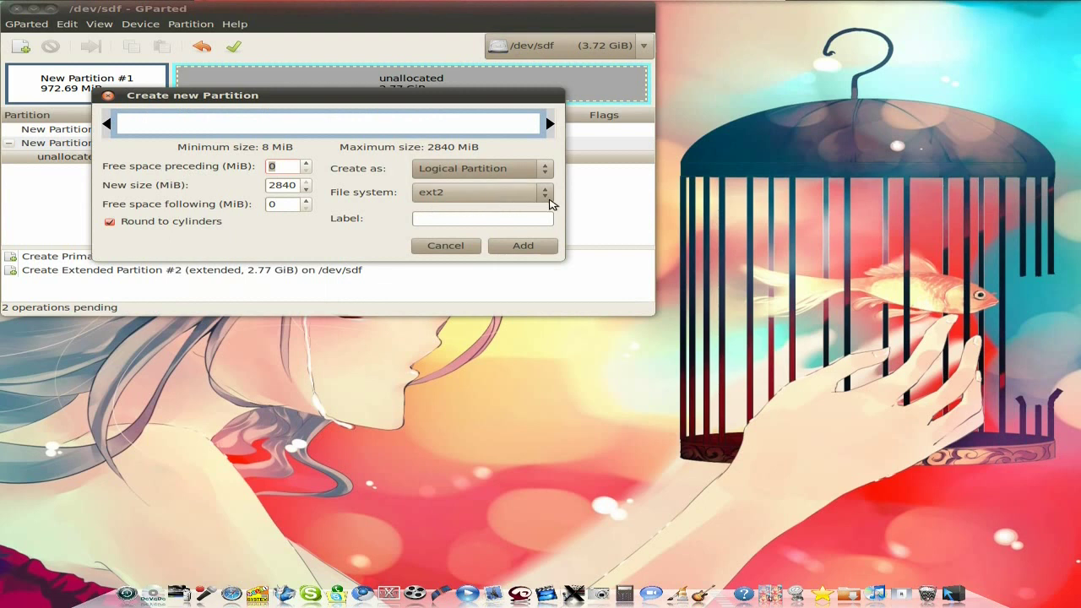
click(544, 194)
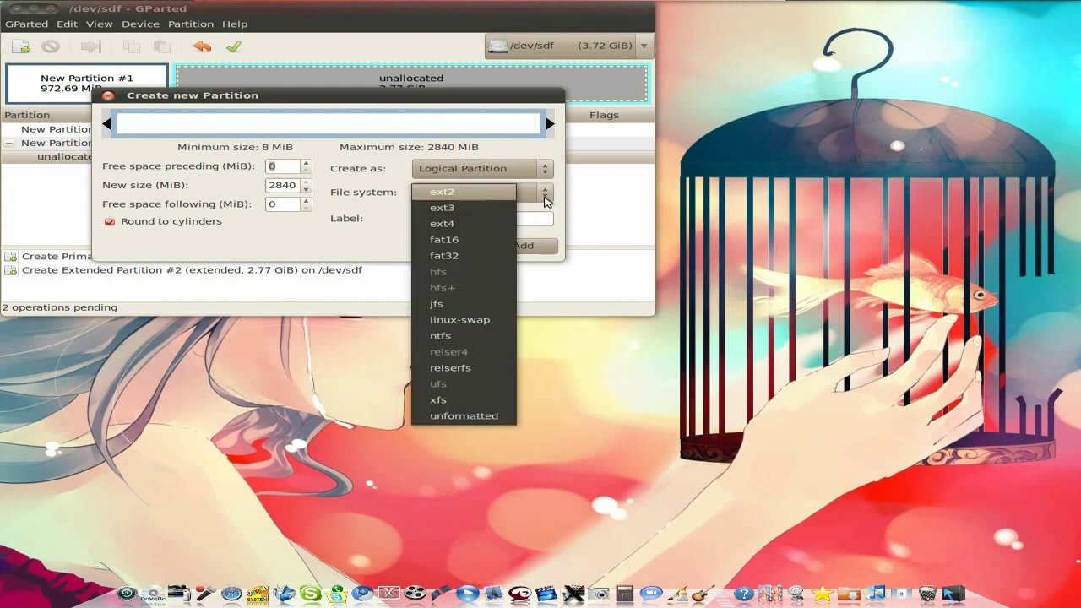
click(461, 337)
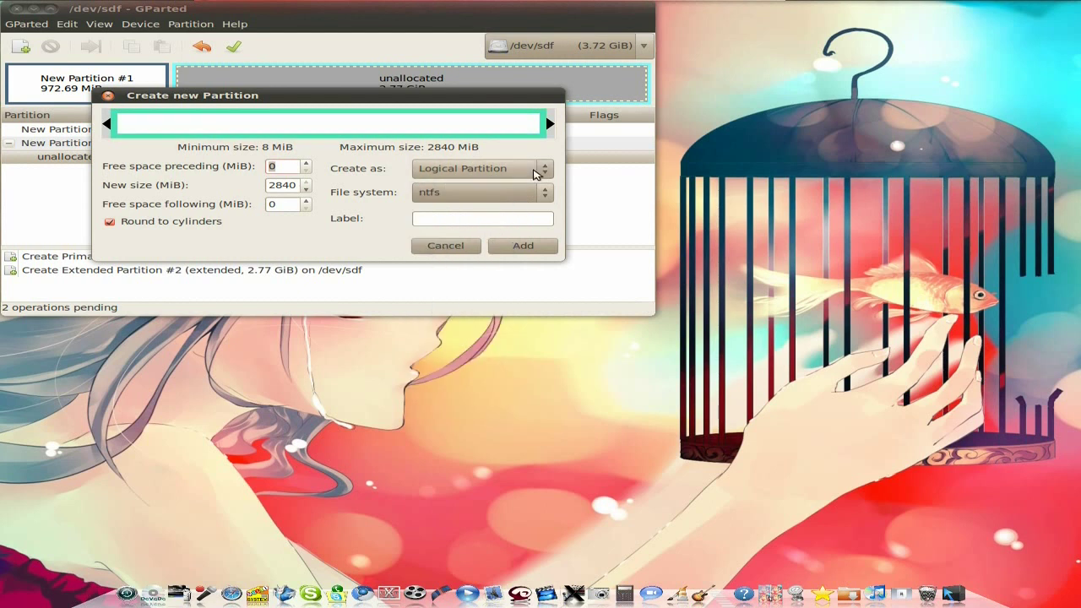
drag(549, 123, 290, 123)
click(519, 246)
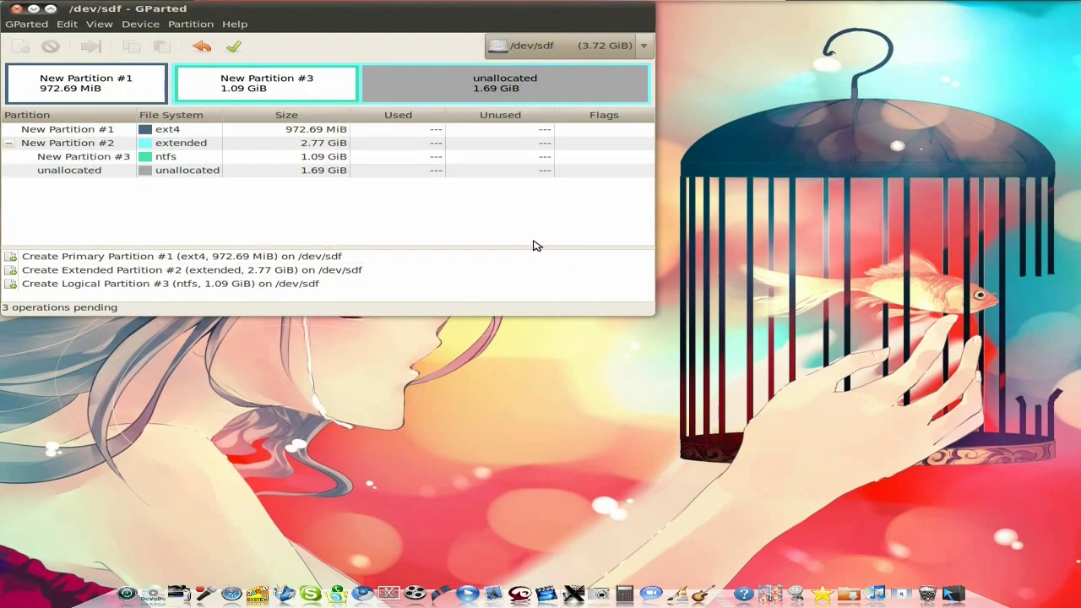
Step: Set up a new reiserfs logical partition sized to about 828 MiB
right_click(175, 174)
click(182, 176)
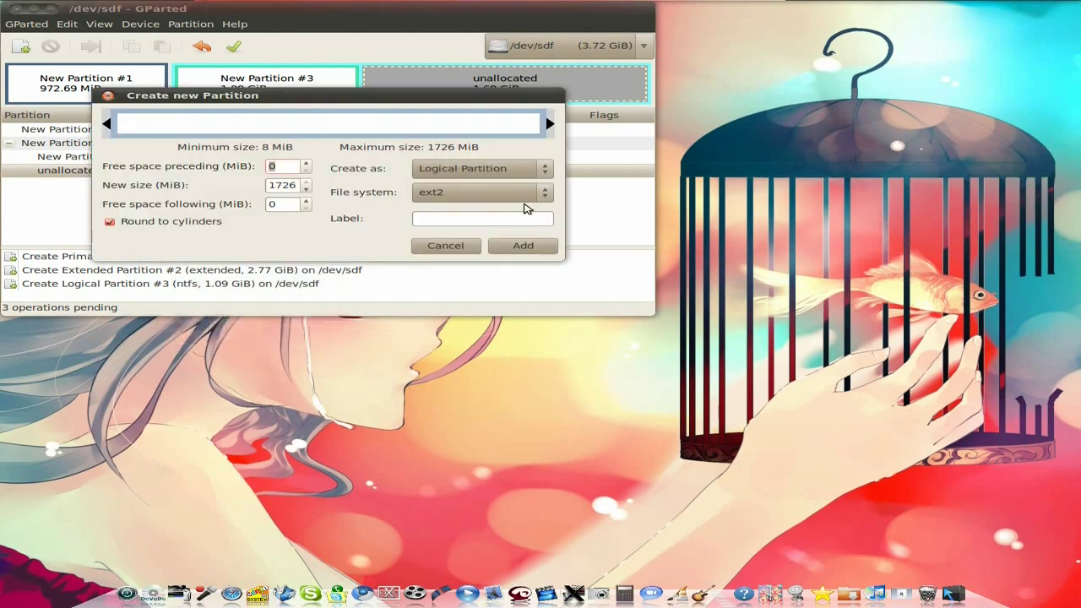
click(546, 197)
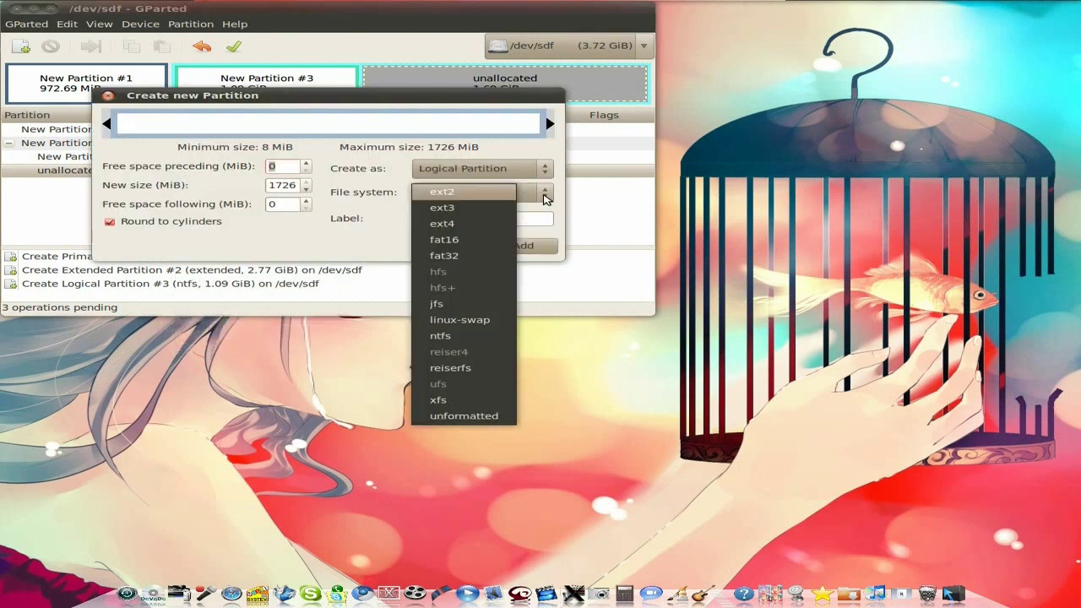
click(464, 369)
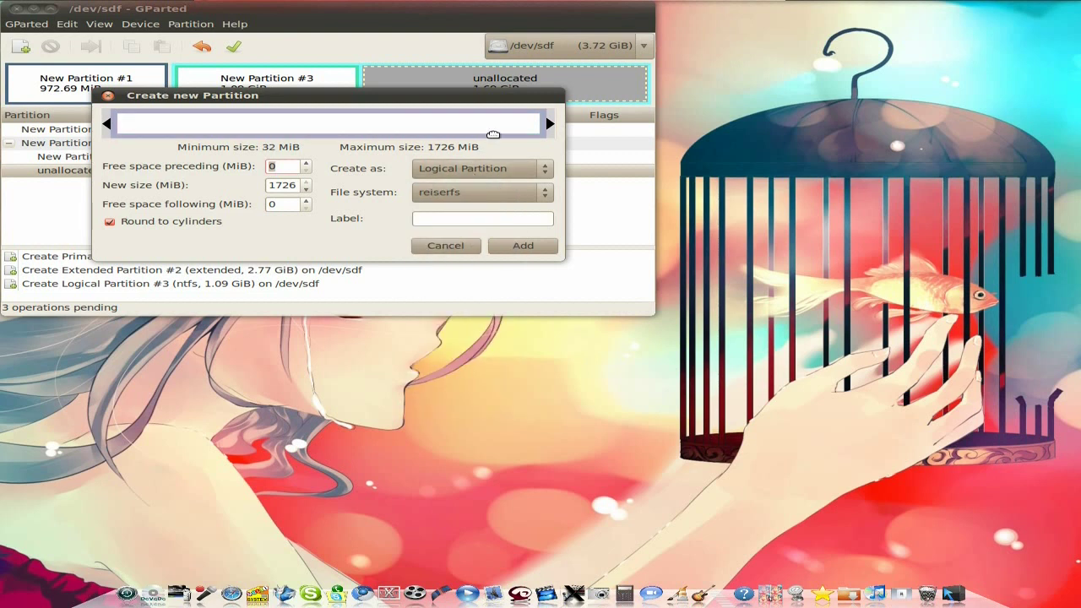
drag(549, 125, 329, 125)
Step: Queue the reiserfs partition, then a linux-swap logical partition filling the last 894.21 MiB
click(504, 246)
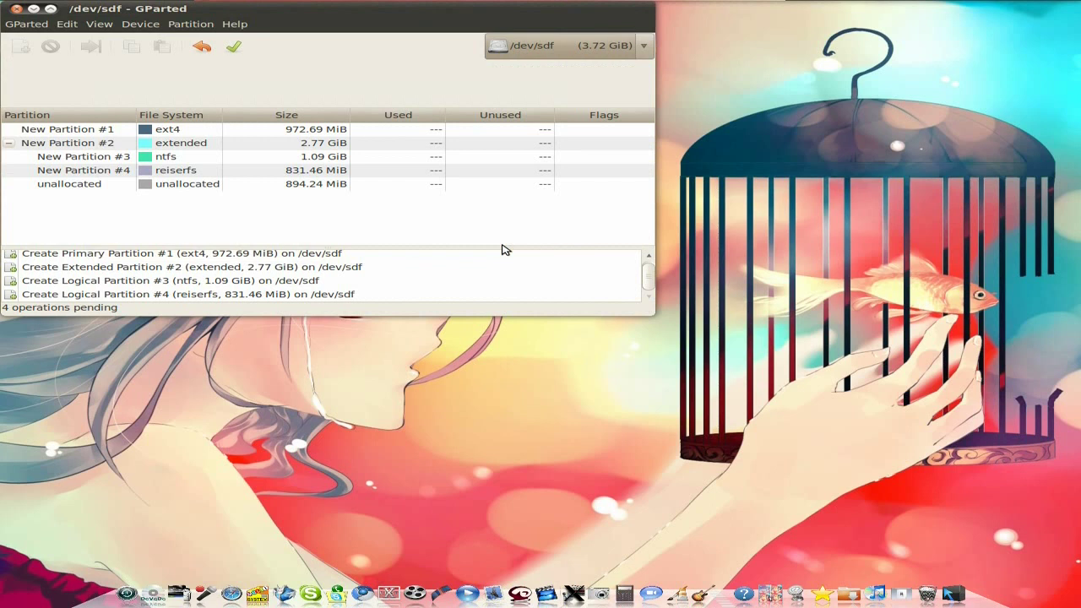
right_click(186, 185)
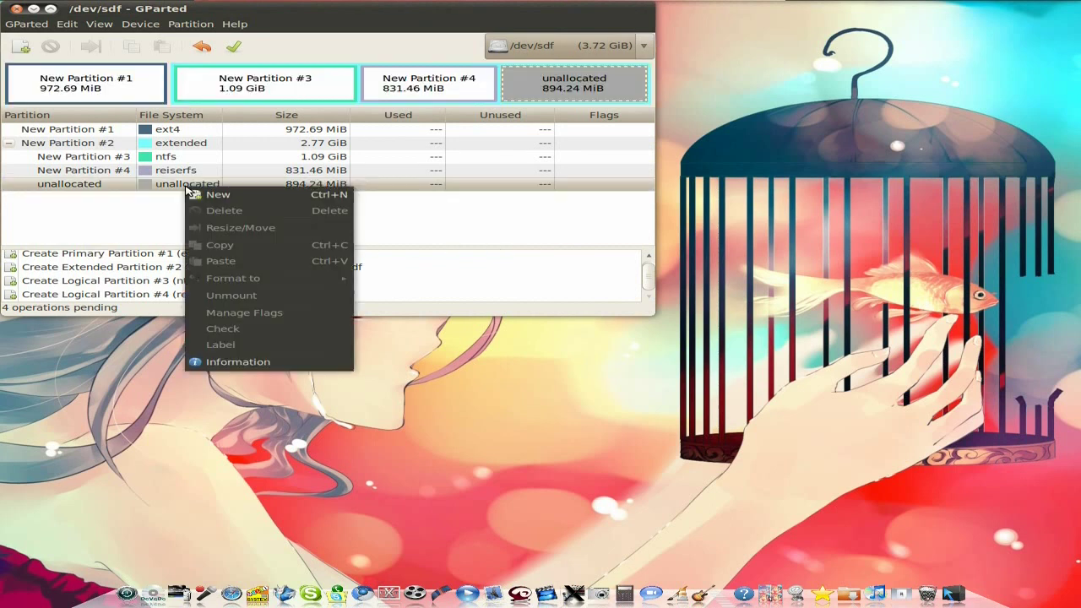
click(205, 196)
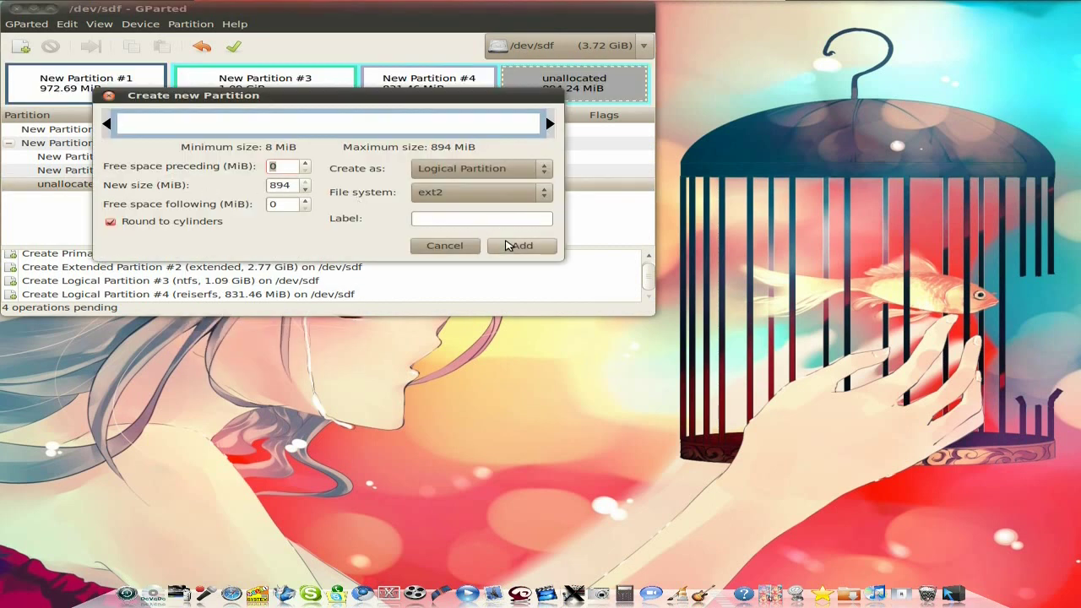
click(539, 194)
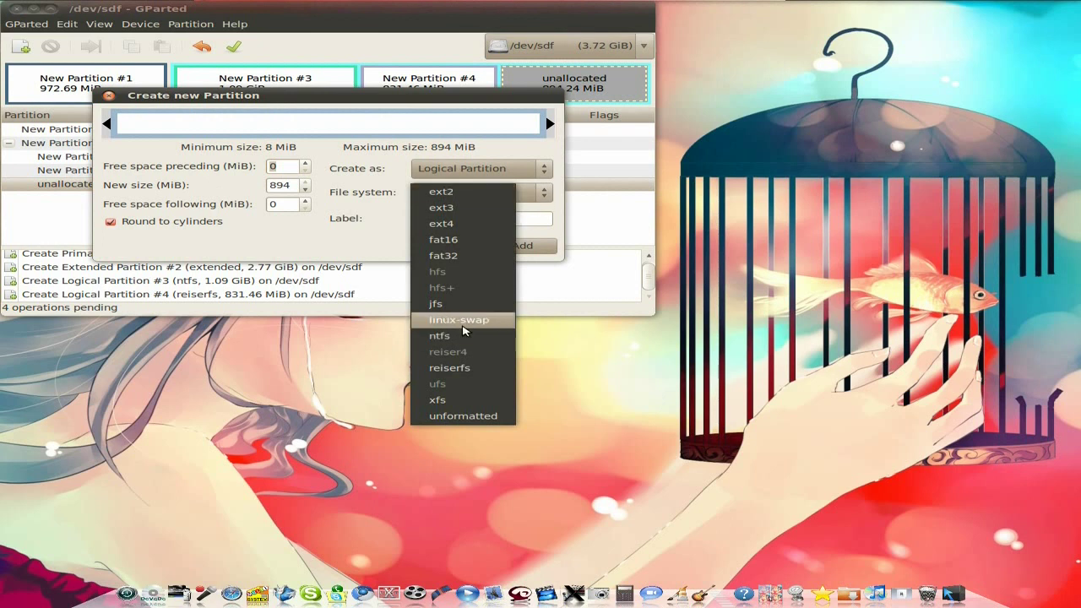
click(465, 326)
click(522, 245)
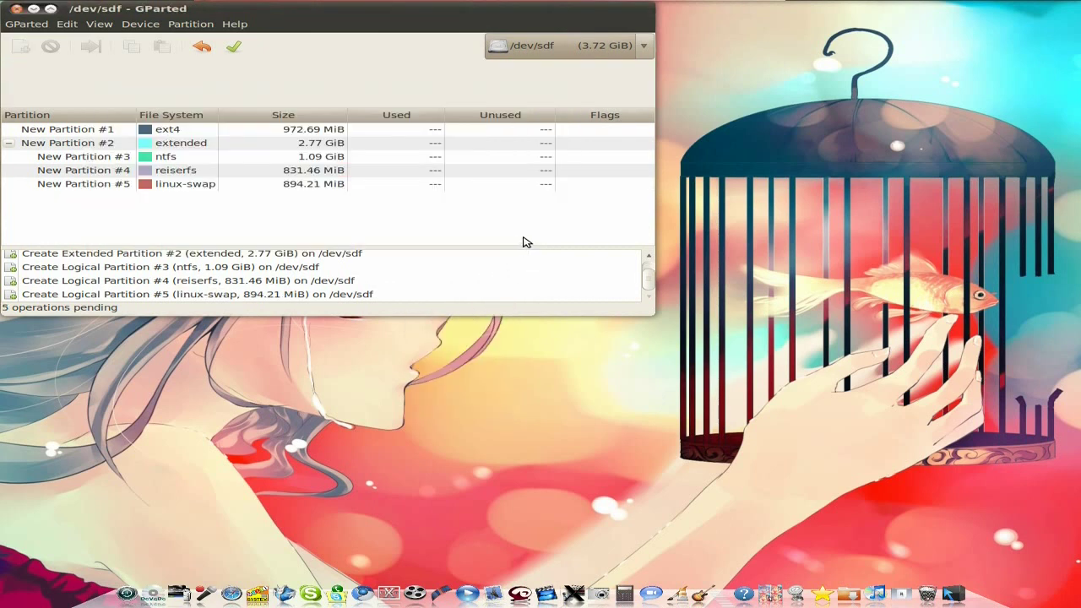
Step: Apply all five pending operations to /dev/sdf and close the completion report
click(234, 48)
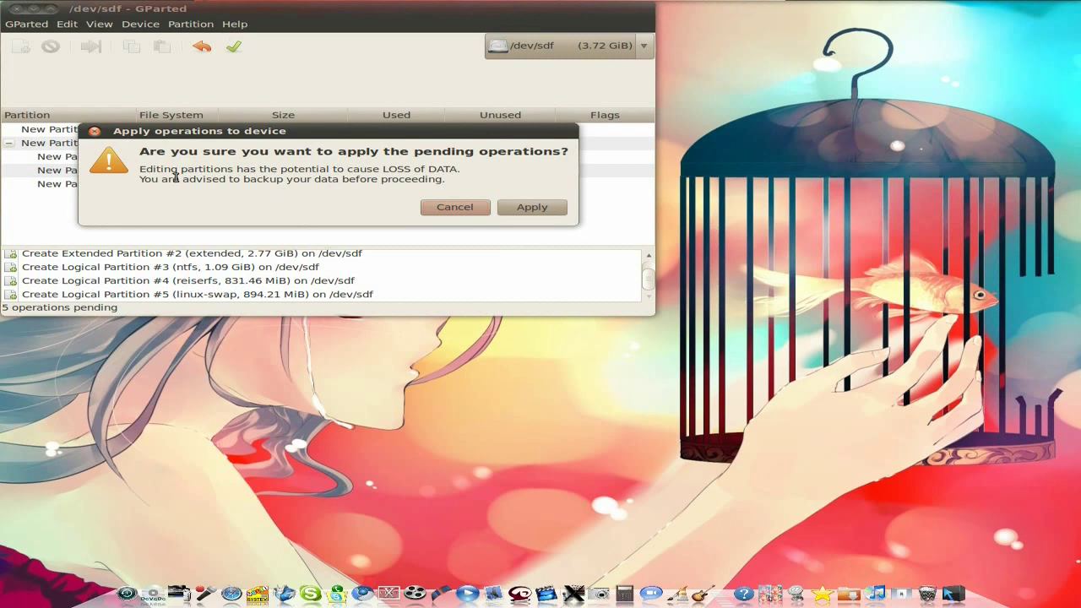
click(531, 209)
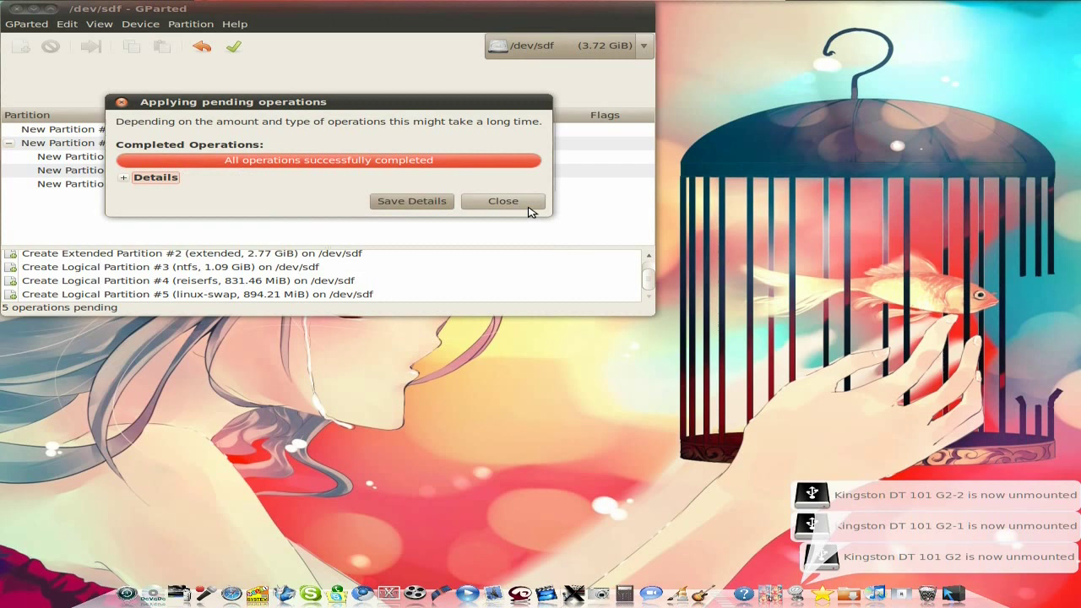
click(511, 207)
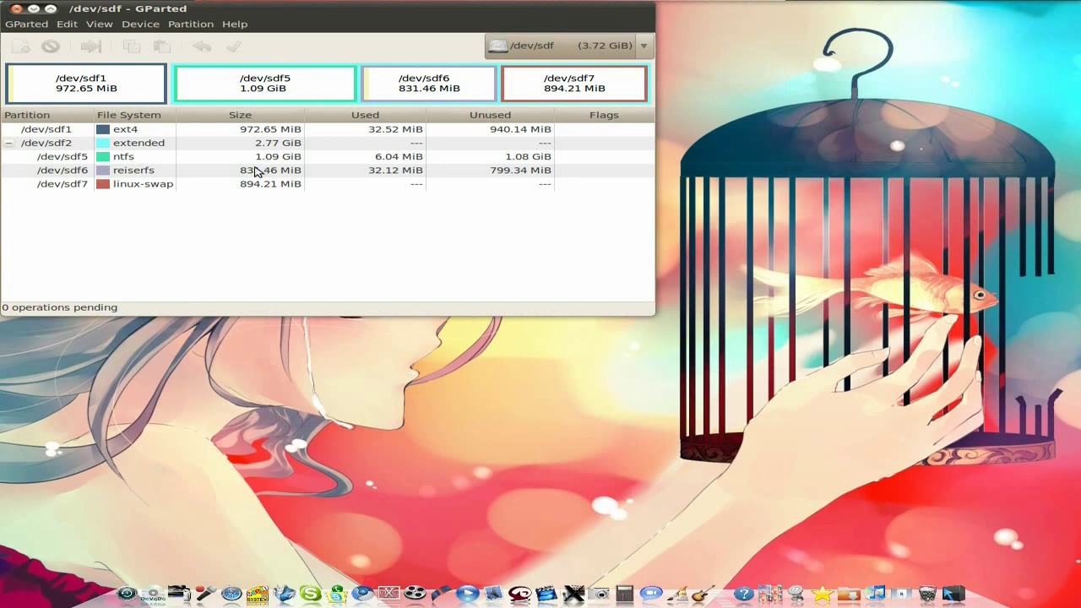
Step: Tick the boot flag for /dev/sdf1 in Manage Flags
right_click(135, 132)
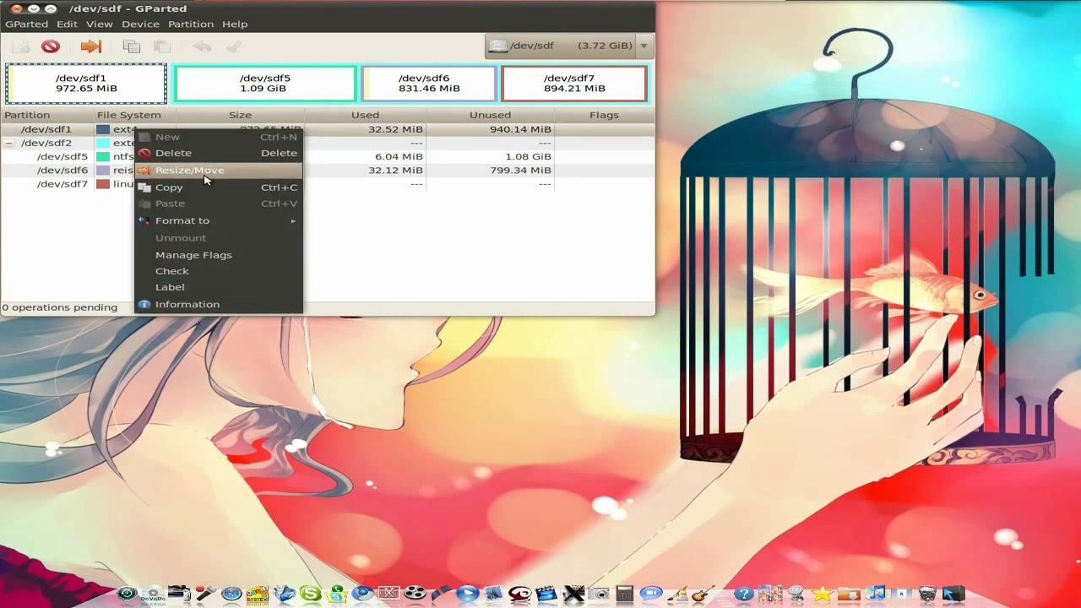
click(217, 255)
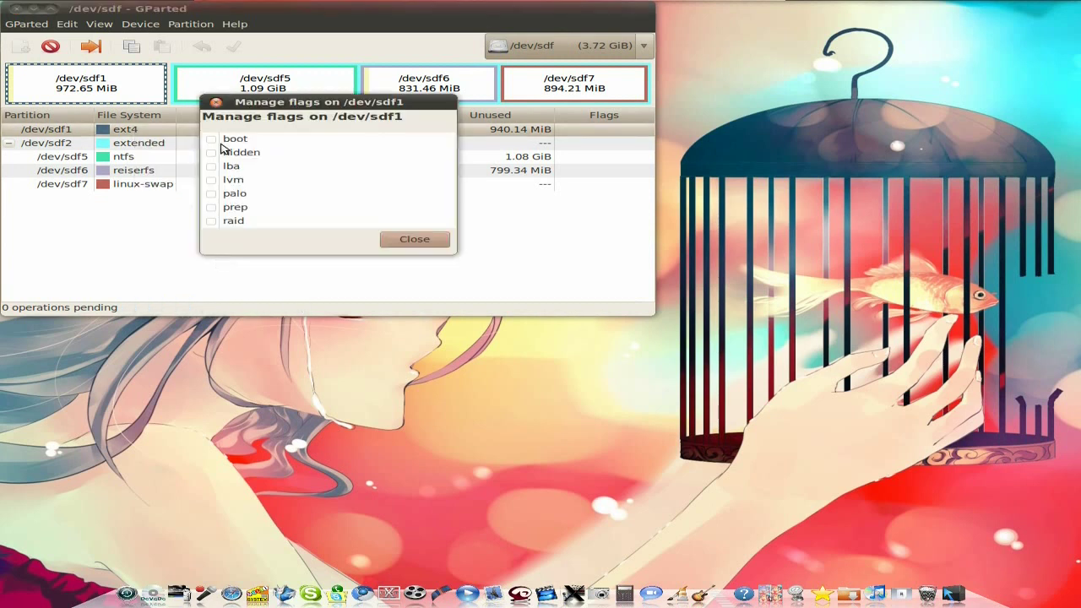
click(211, 140)
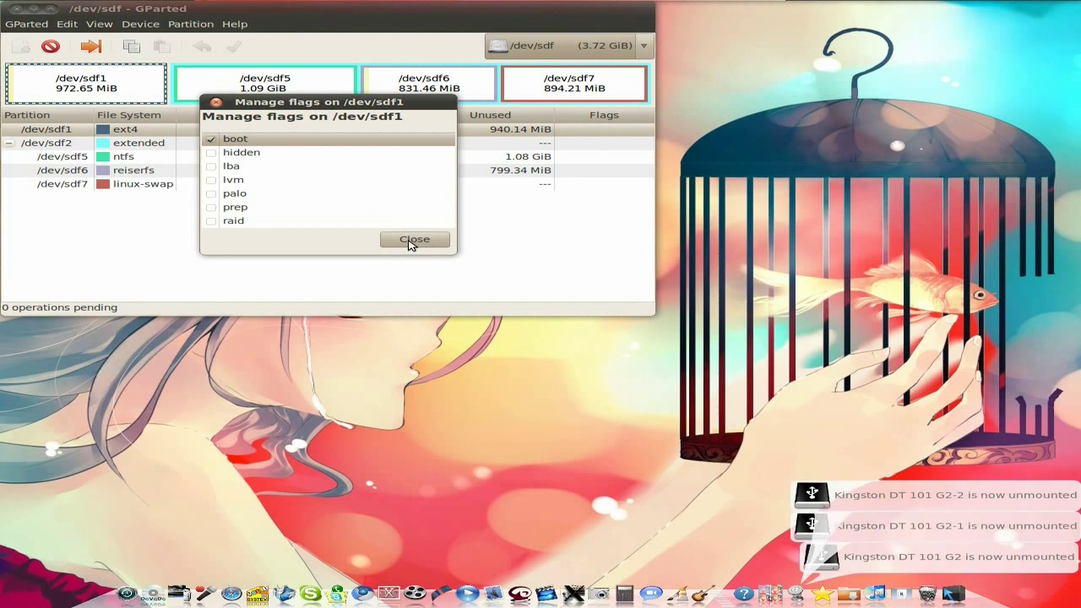
click(411, 244)
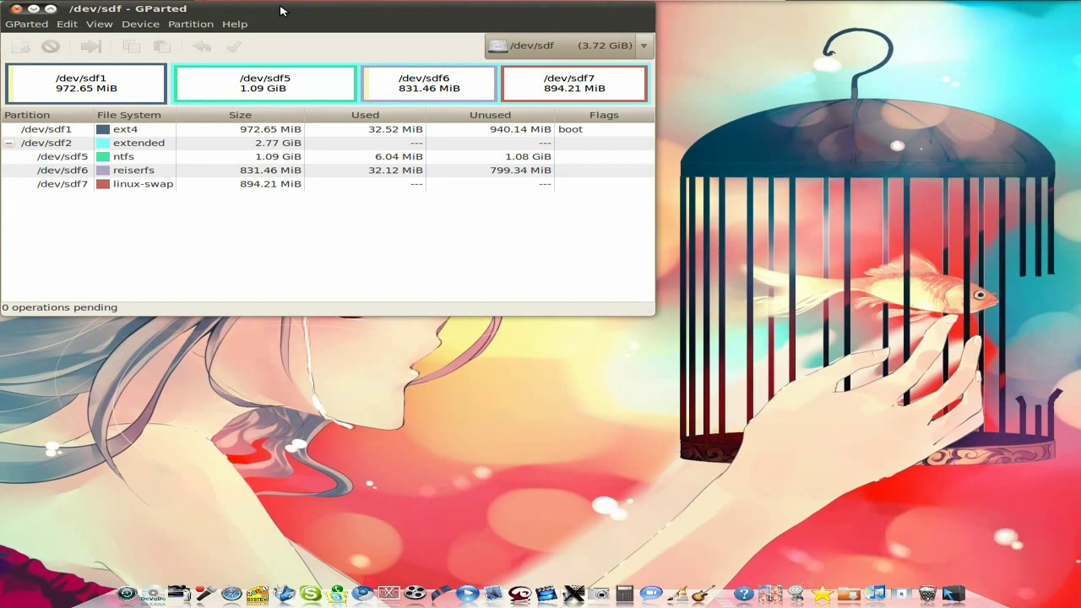
Step: Centre the GParted window, then browse Applications > Accessories and dismiss the menu without launching anything
drag(280, 11, 480, 82)
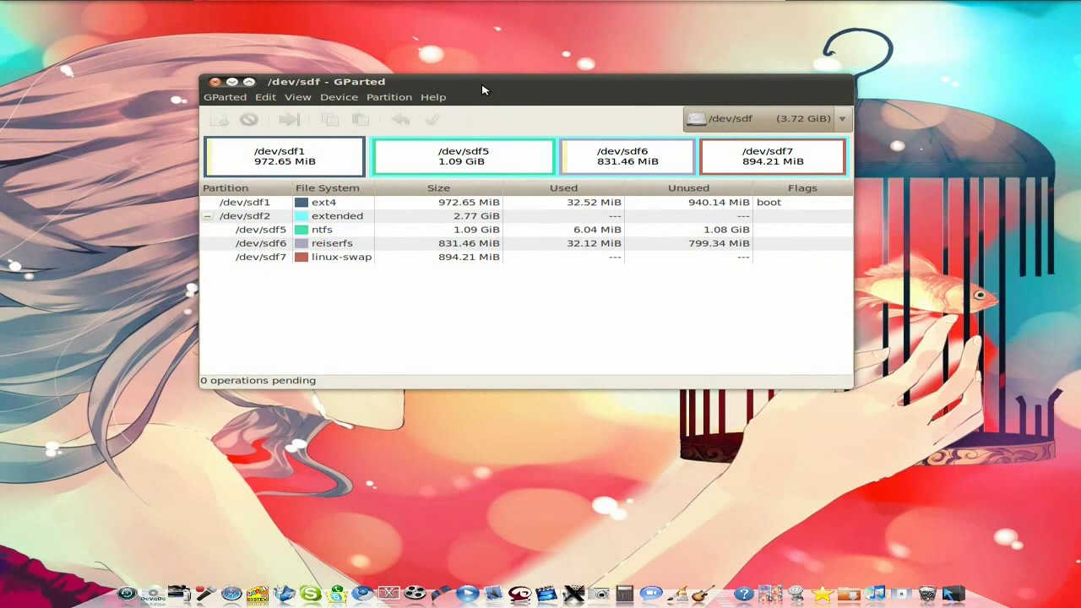
click(67, 8)
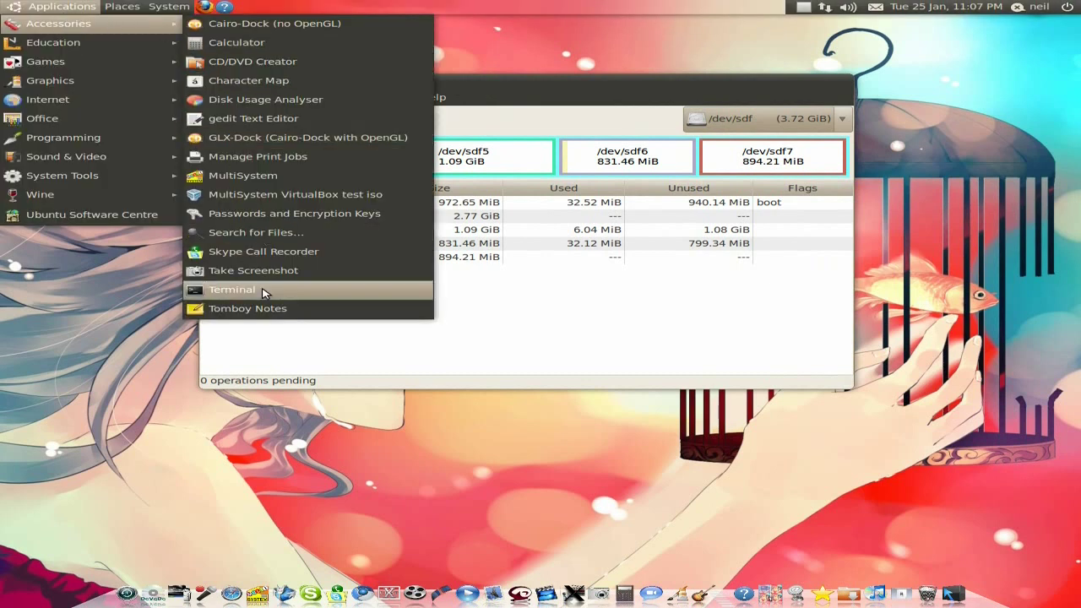
click(98, 299)
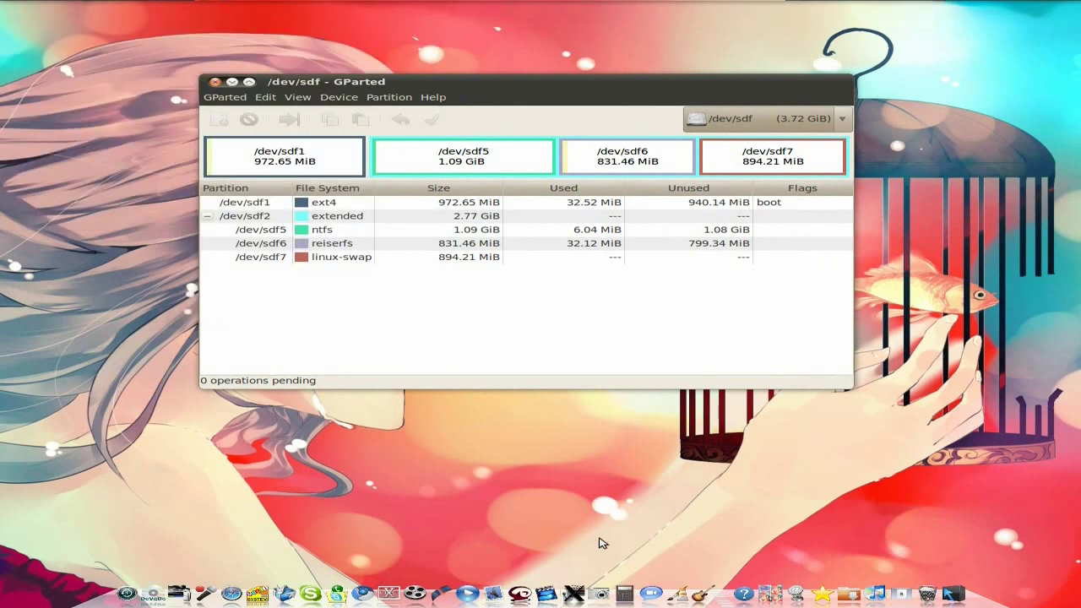
Step: Take a full-desktop screenshot after a 3-second delay and save it to the Desktop as Screenshot.png
click(598, 587)
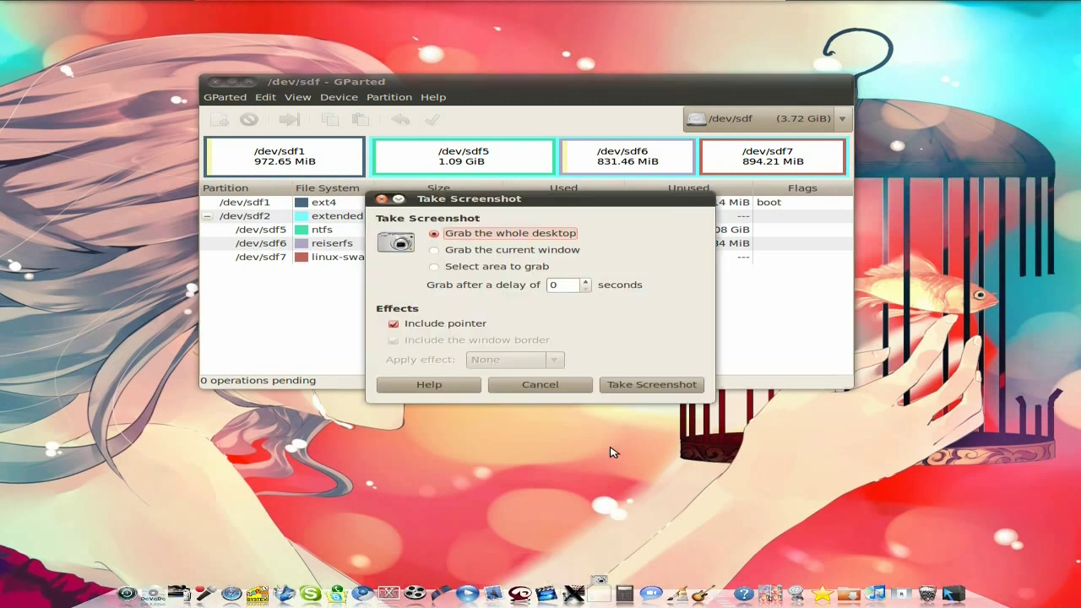
drag(538, 201, 504, 127)
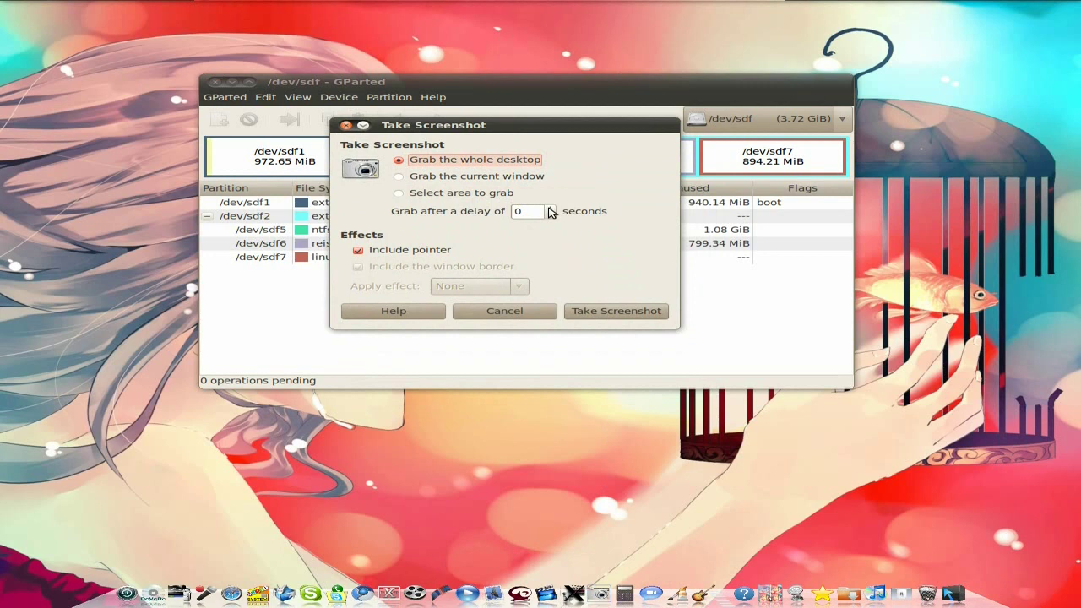
click(550, 208)
click(550, 208)
click(550, 208)
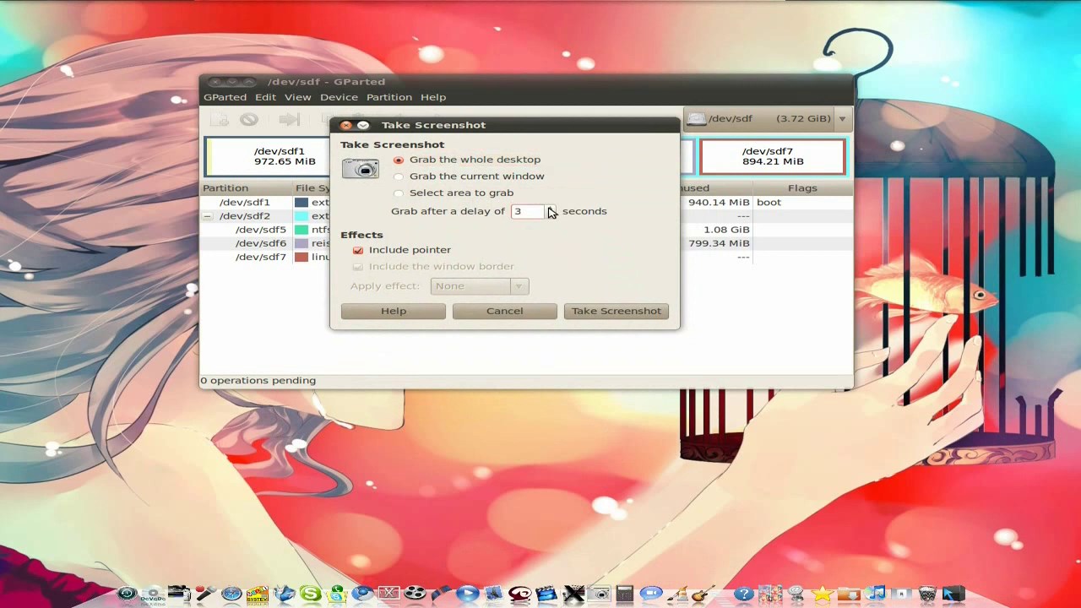
click(617, 311)
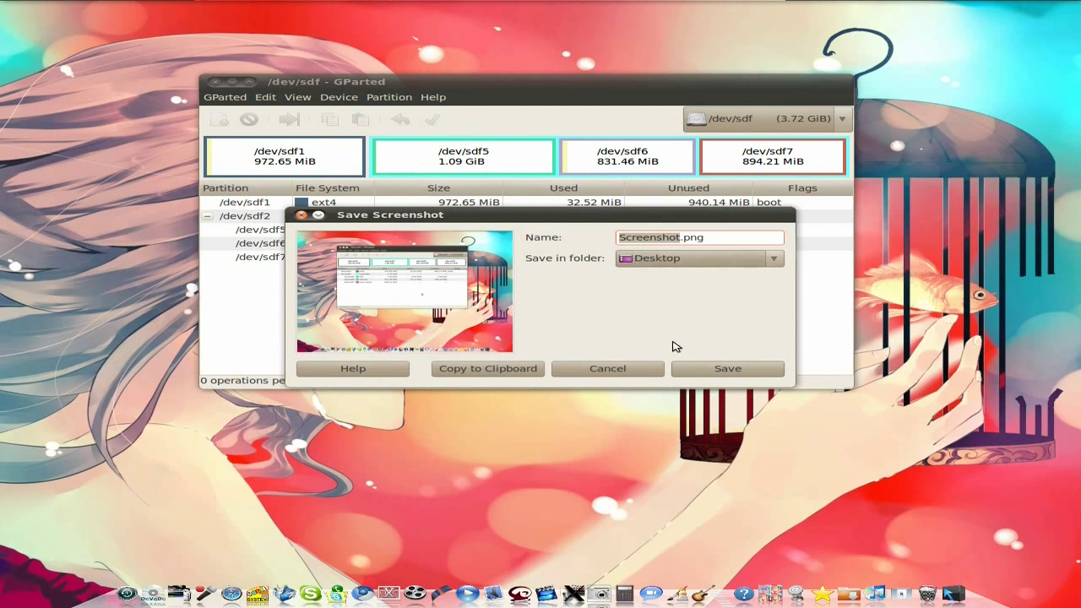
click(714, 370)
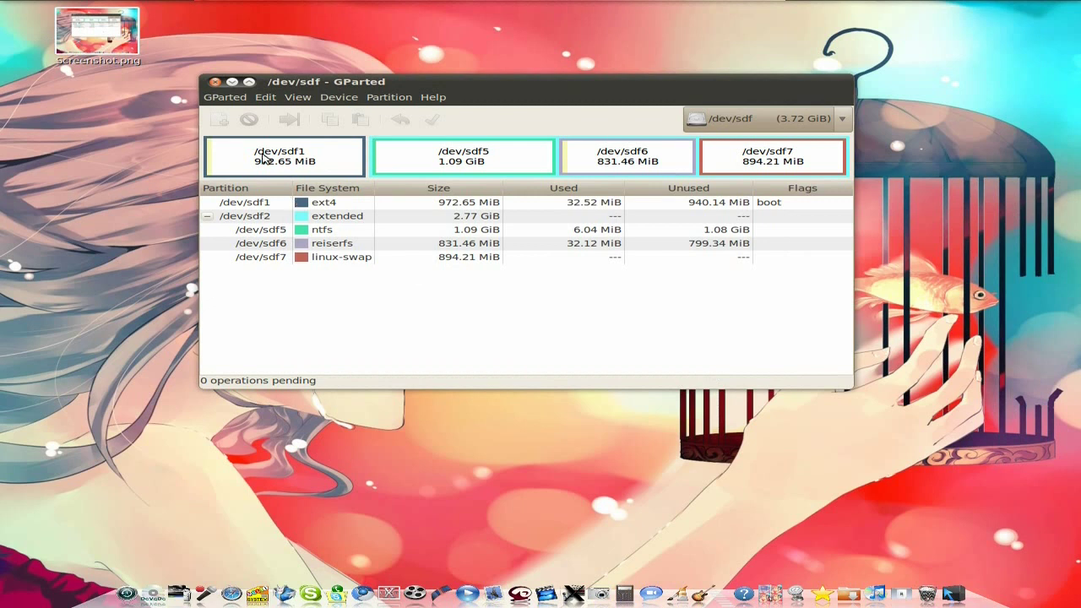
Step: Close GParted, view the 1280 × 1024 Screenshot.png maximized in Eye of GNOME, then close the viewer
click(216, 83)
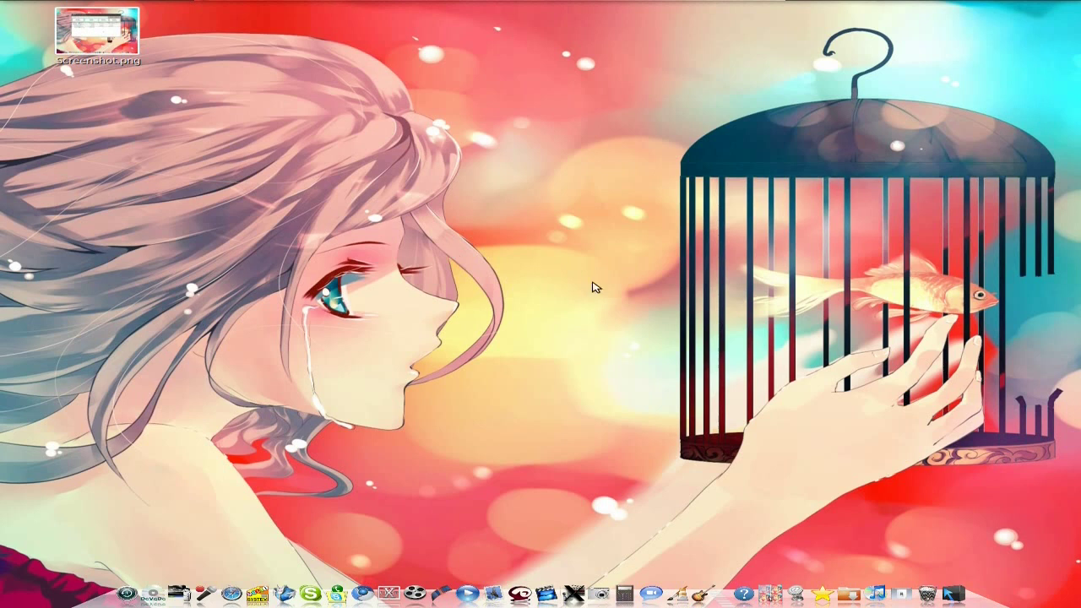
click(85, 44)
double_click(85, 44)
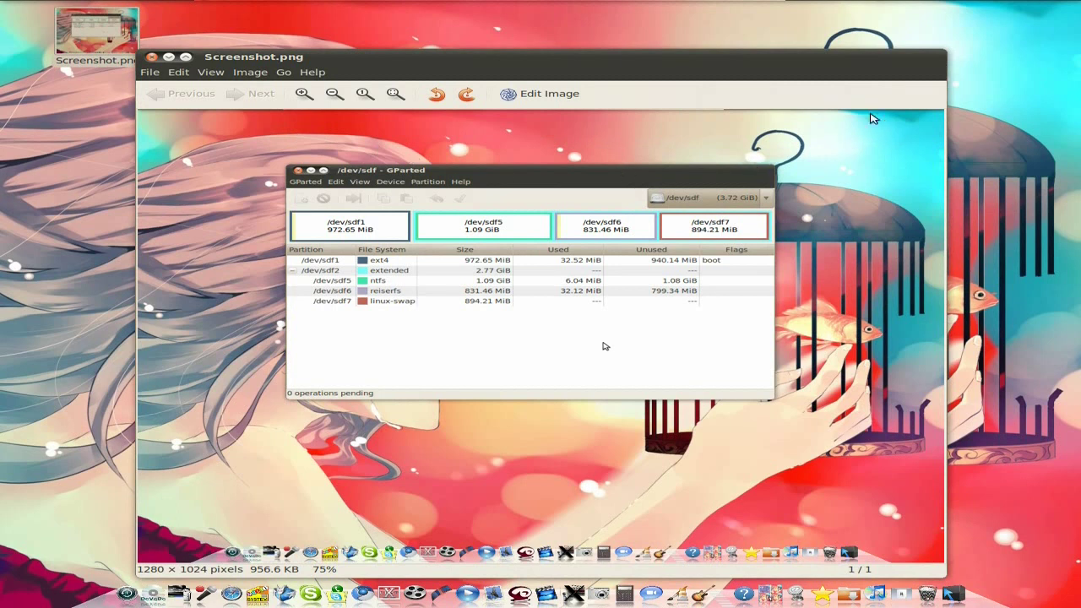
click(186, 56)
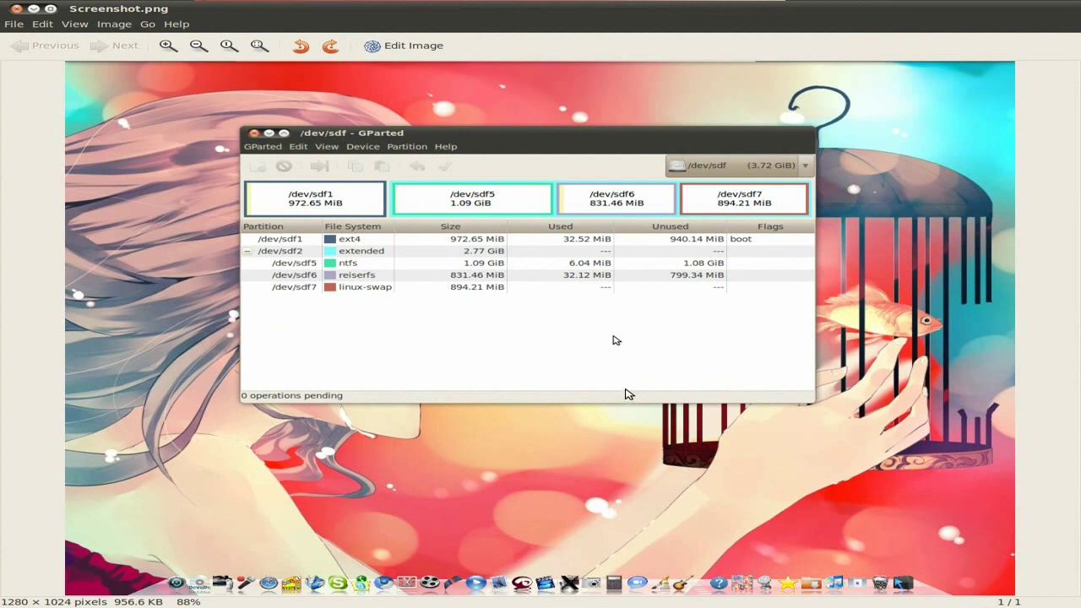
click(17, 9)
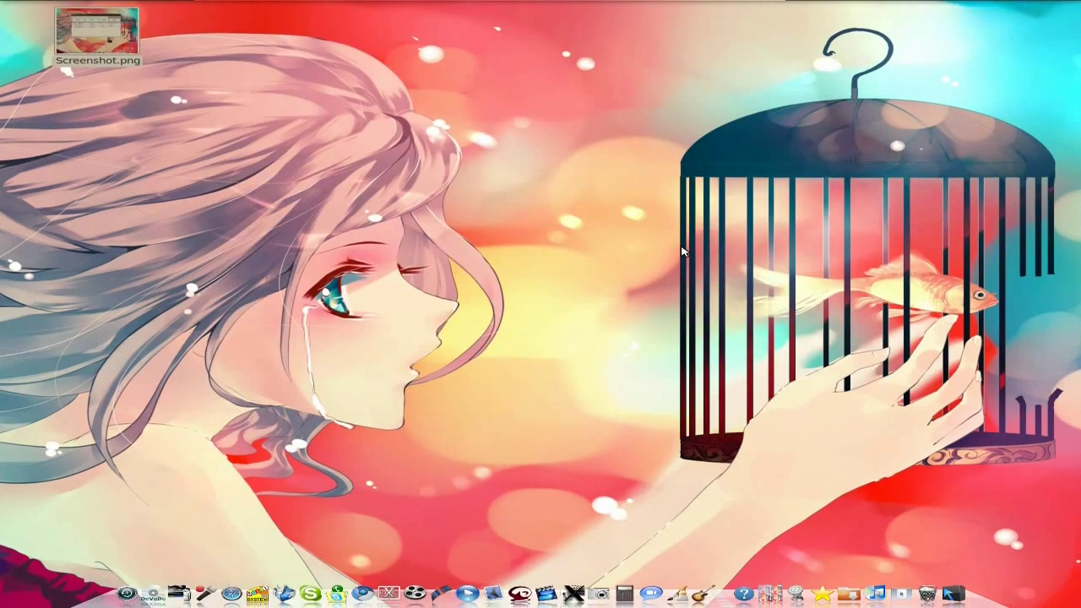